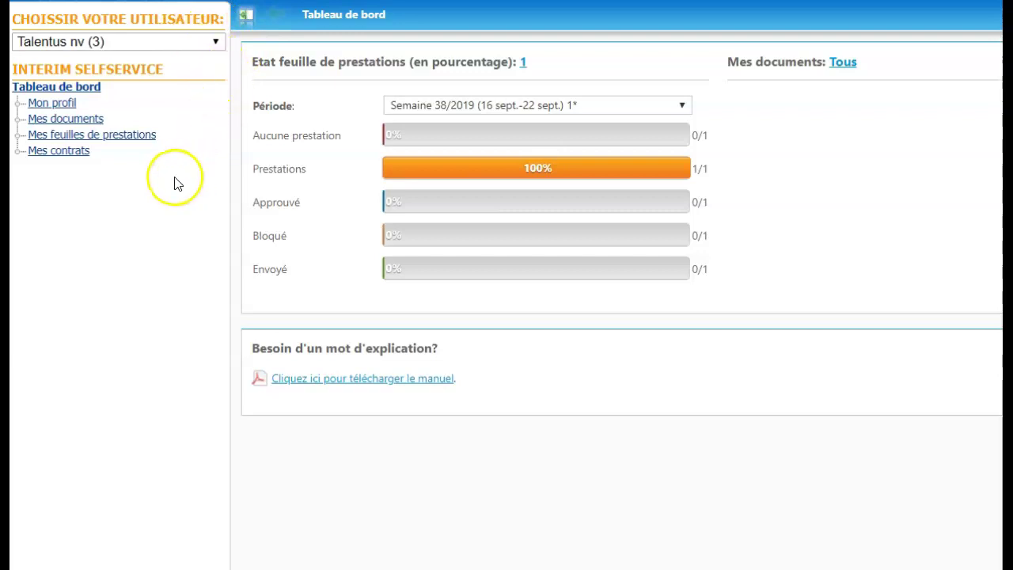
Open the 16/09/2019–22/09/2019 timesheet from Mes feuilles de prestations and check its planned hours, worked hours and available short codes.
click(119, 139)
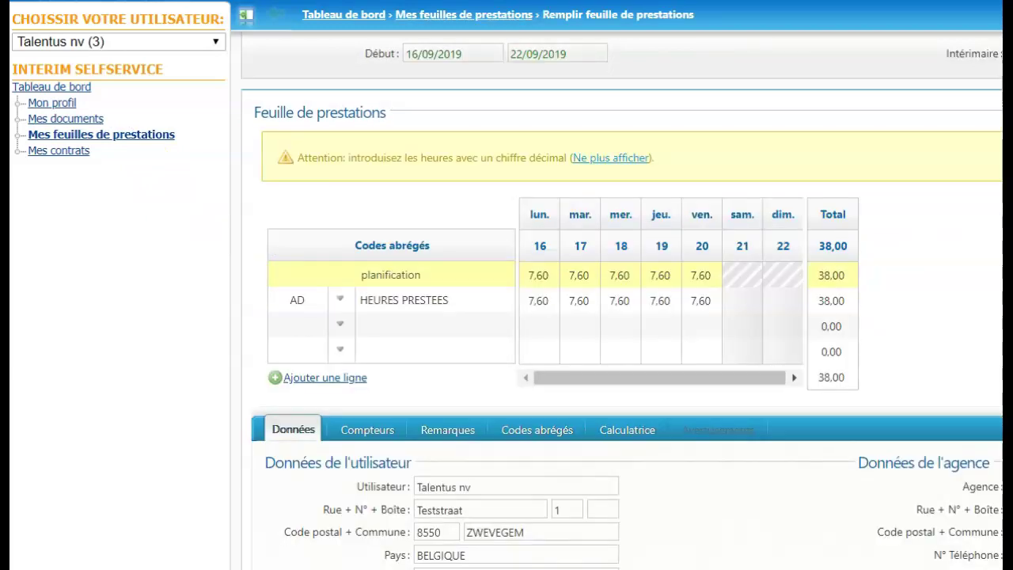
drag(362, 276, 477, 278)
drag(359, 301, 459, 298)
click(340, 301)
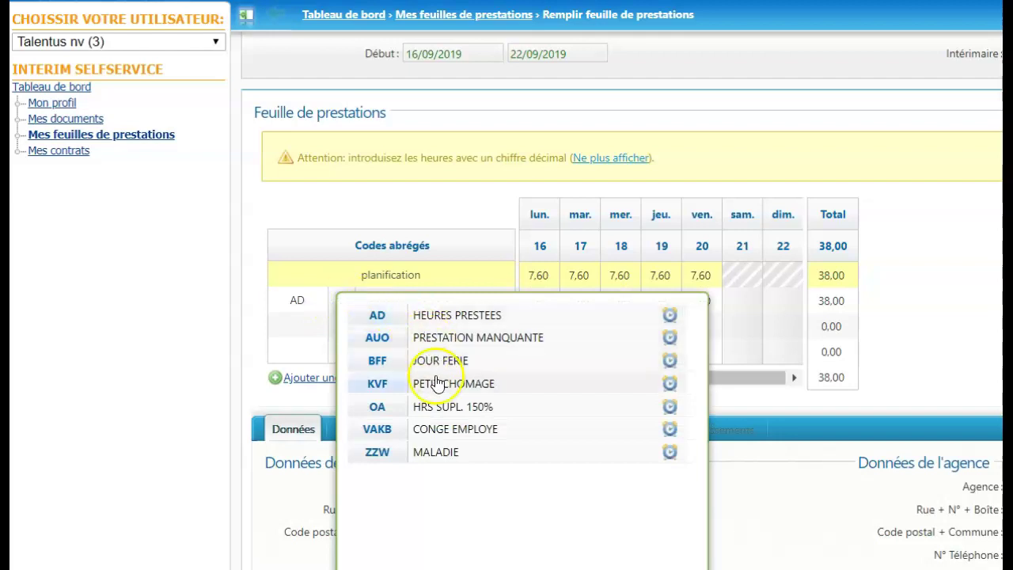
click(453, 429)
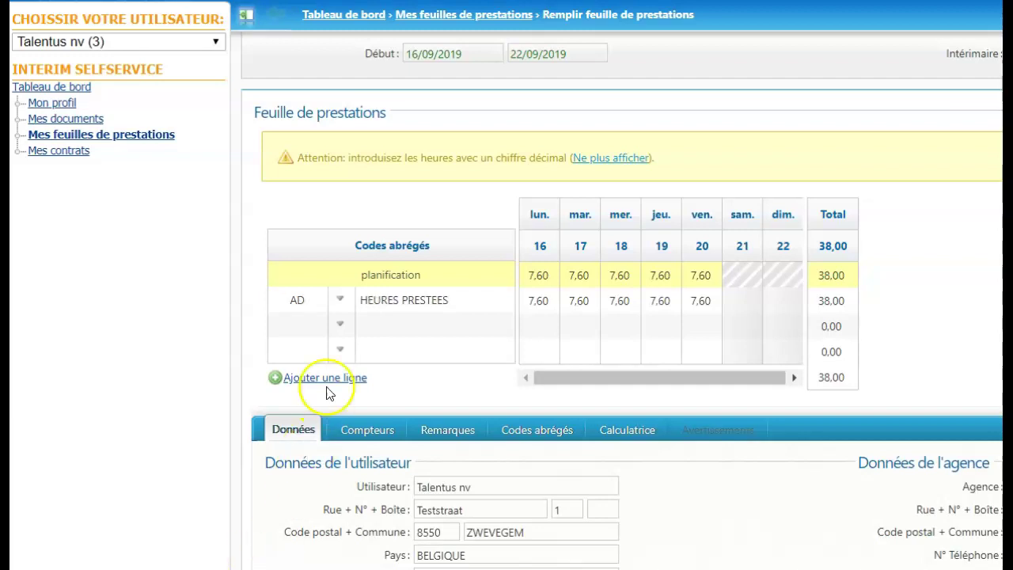
Add a BFF JOUR FERIE line with 7,60 hours on Thursday 19 and clear that day's HEURES PRESTEES.
click(340, 324)
click(376, 388)
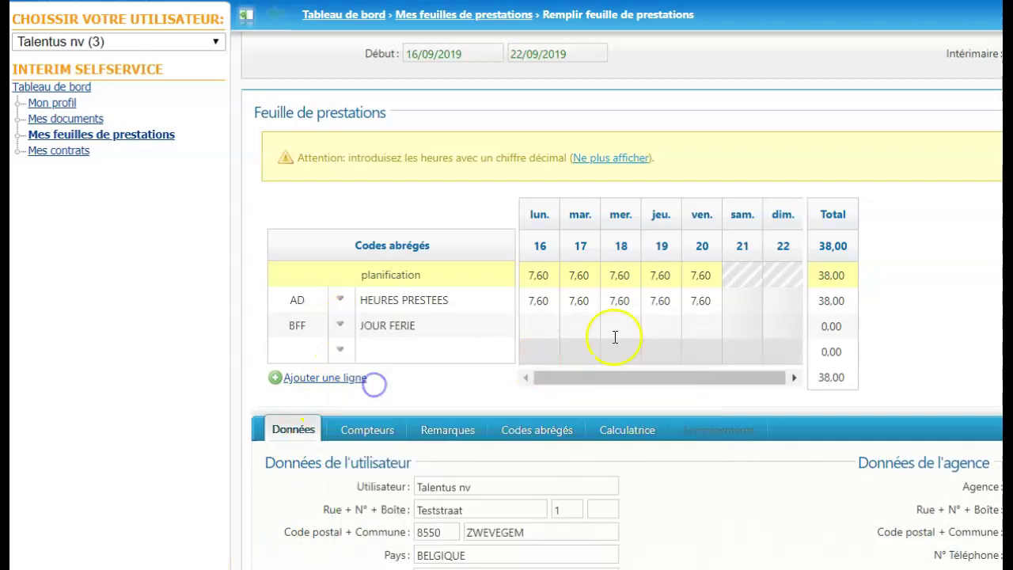
click(656, 325)
text(7)
text(,60)
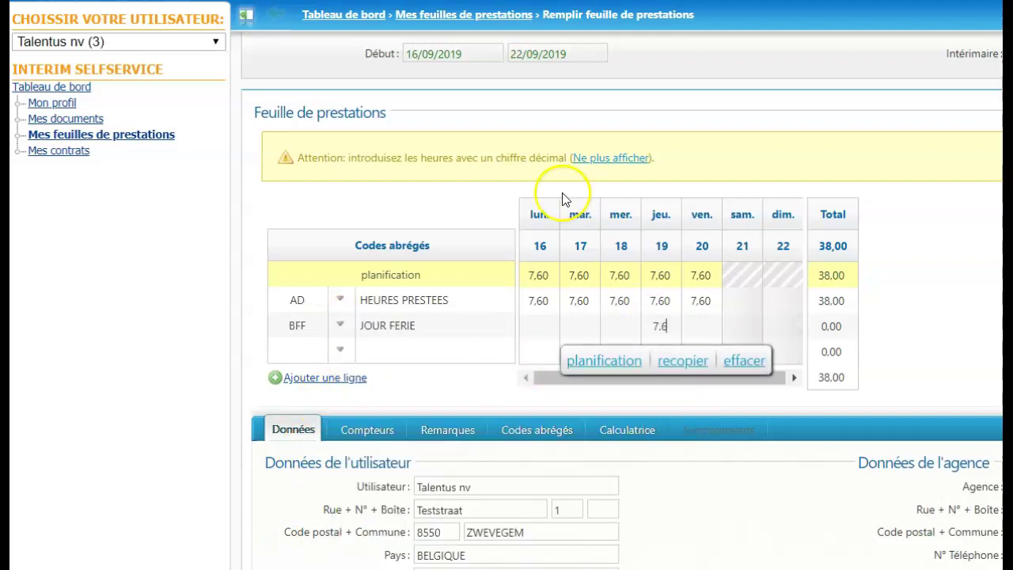
click(667, 302)
key(BackSpace)
click(426, 398)
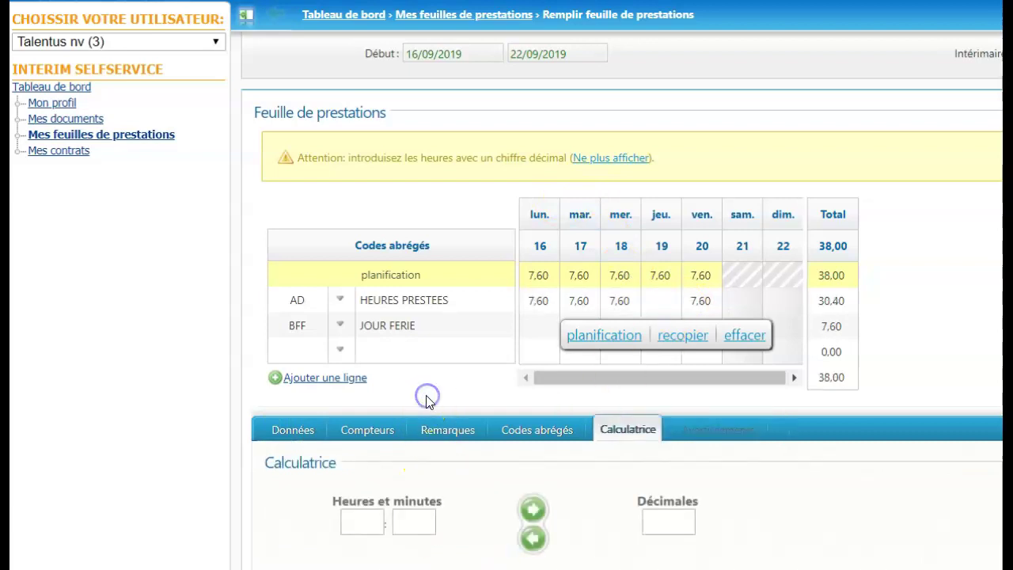
Add a ZZW MALADIE line and split Wednesday 18 into 3,8 hours of HEURES PRESTEES and 3,8 hours of MALADIE.
click(340, 349)
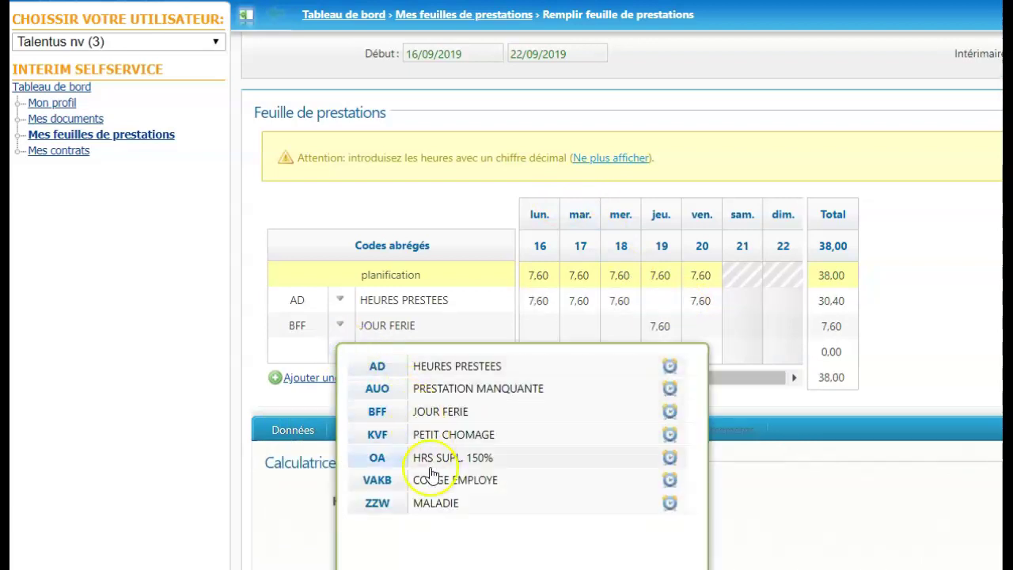
click(440, 502)
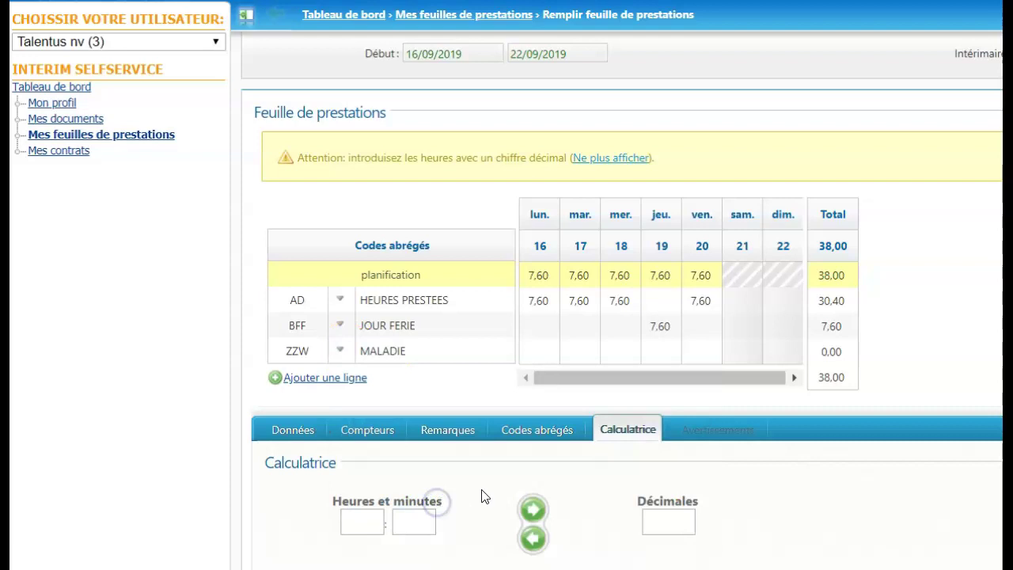
click(621, 301)
text(3,8)
key(Tab)
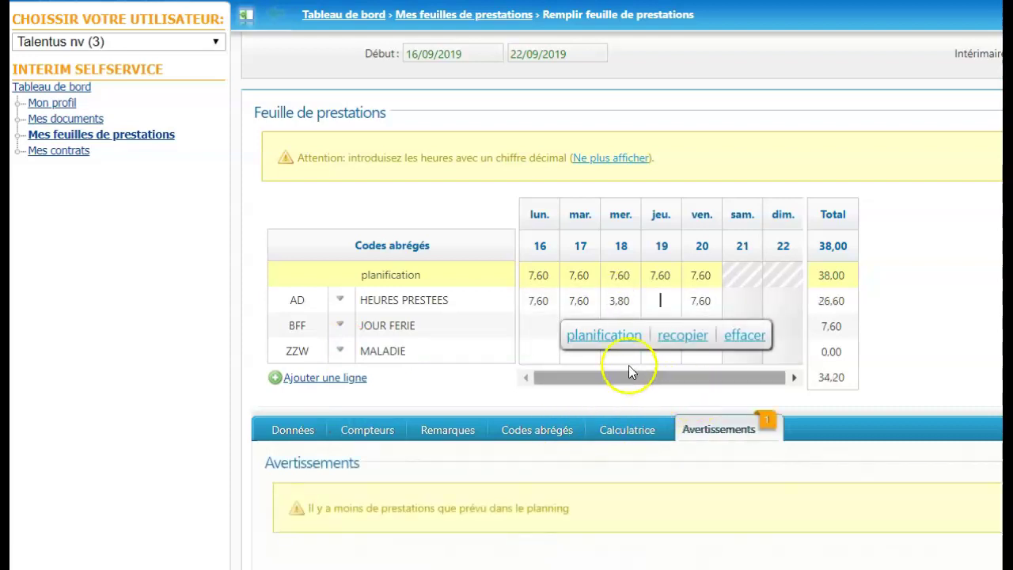
click(620, 352)
text(3,8)
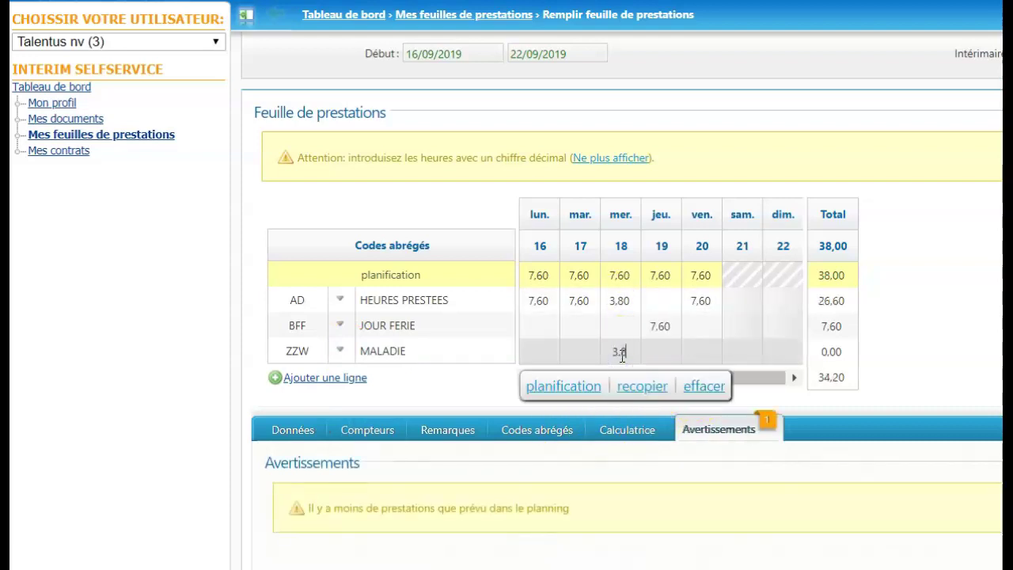
key(Tab)
Add an extra line with code OA HRS SUPL. 150% and enter 0,8 hours on Thursday 19.
click(348, 385)
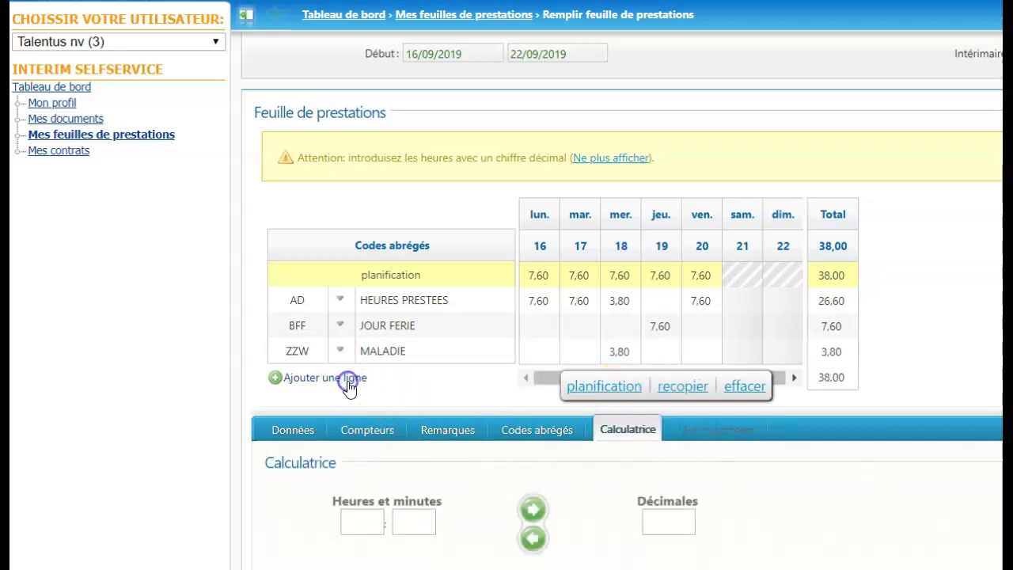
click(340, 376)
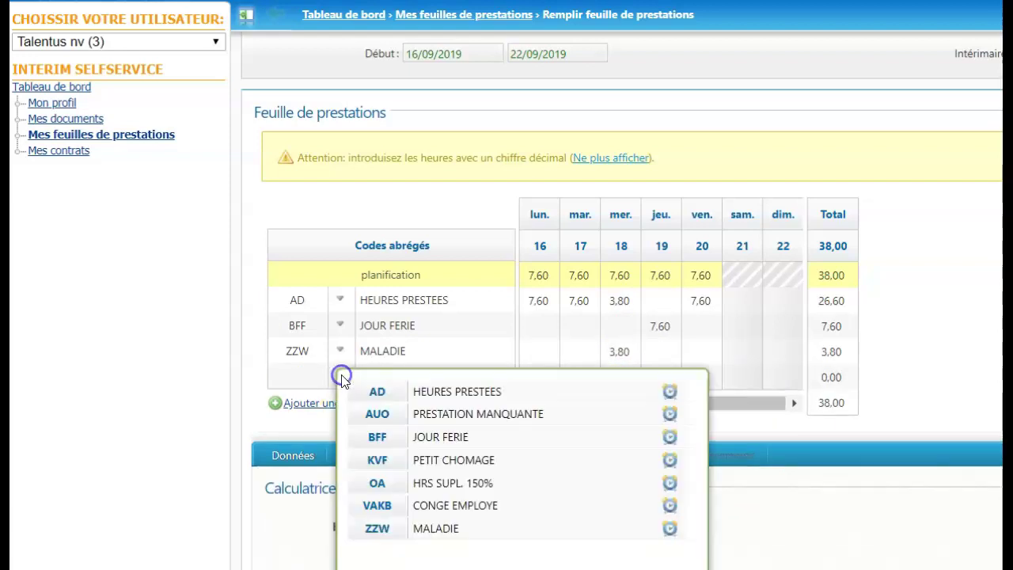
click(435, 482)
click(660, 379)
text(0,8)
key(Tab)
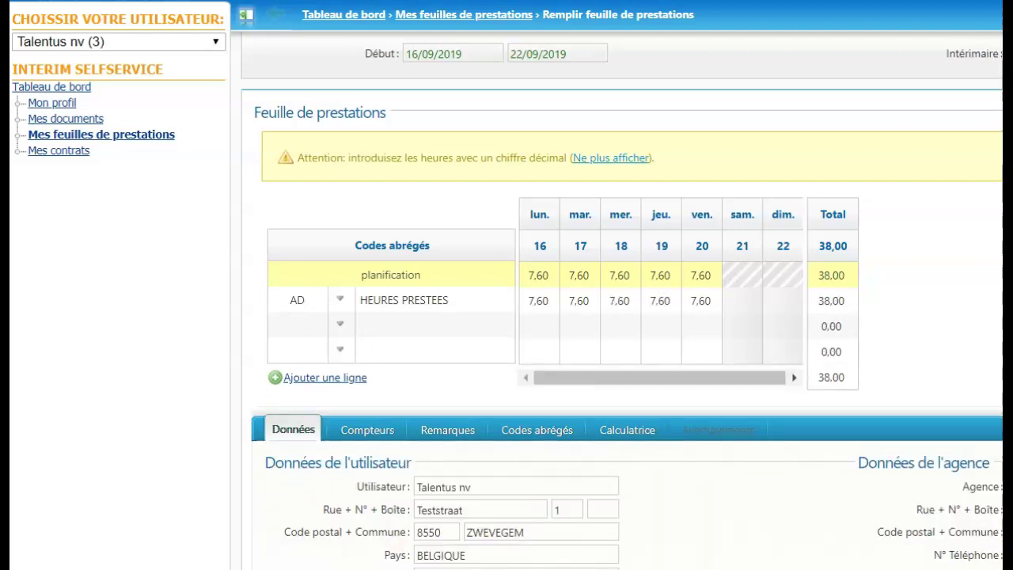
Add an AUO PRESTATION MANQUANTE line and split Tuesday 17 into 7 hours of HEURES PRESTEES and 0,6 hours of PRESTATION MANQUANTE.
click(340, 324)
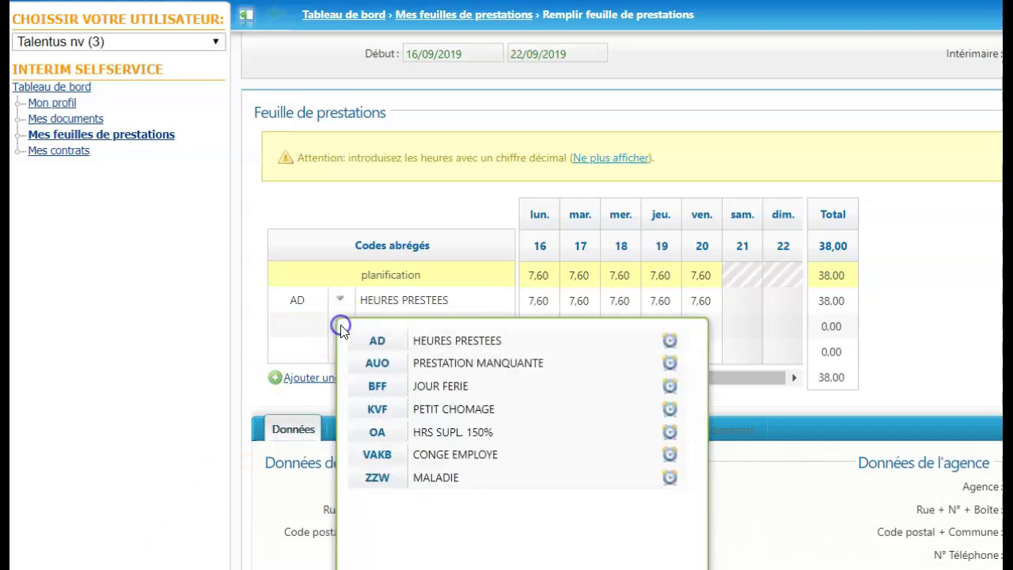
click(440, 363)
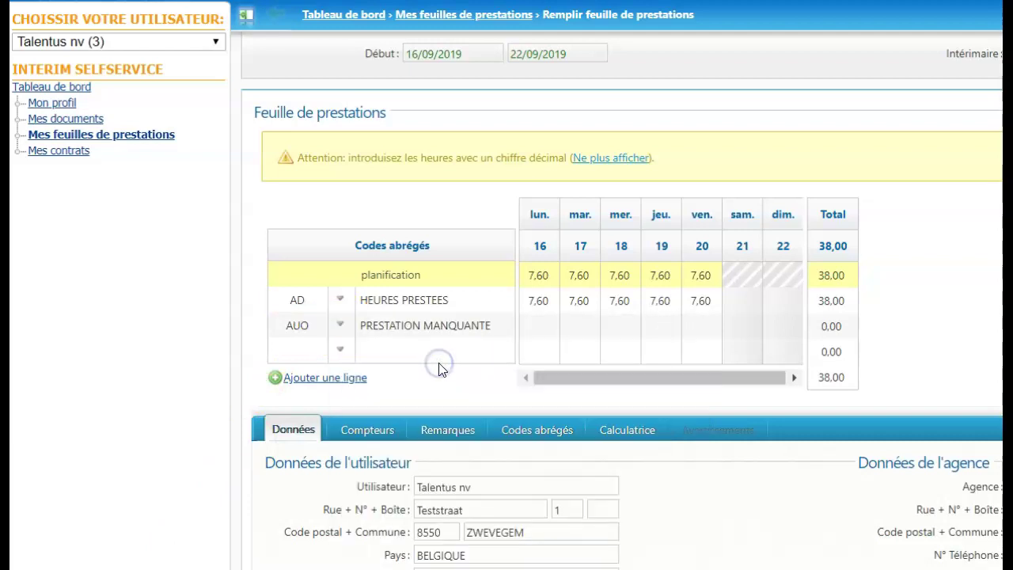
click(578, 301)
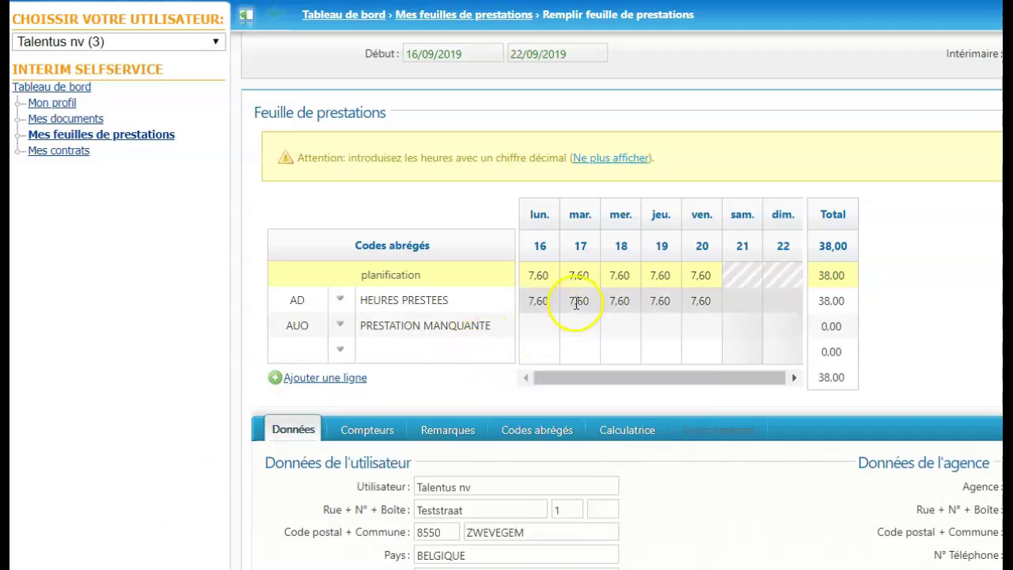
text(7)
key(Tab)
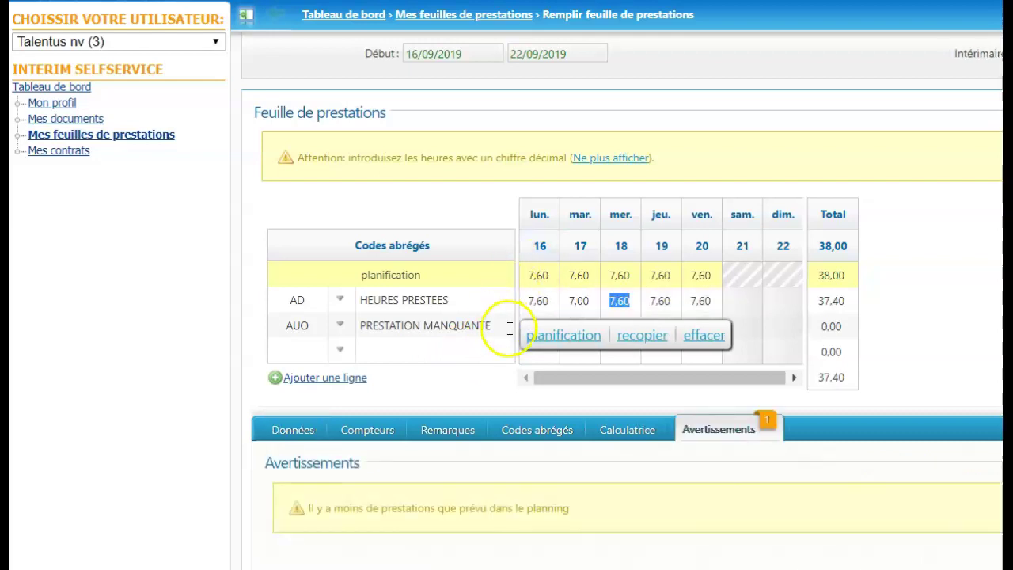
click(580, 323)
text(0,6)
key(Tab)
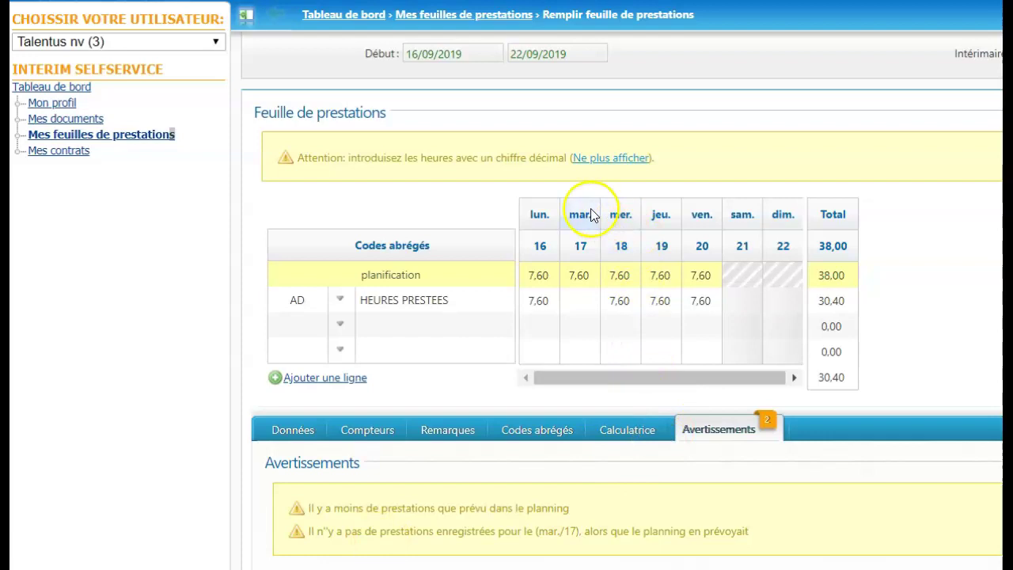
Read the timesheet warning concerning the hours of Tuesday 17.
drag(751, 533, 291, 535)
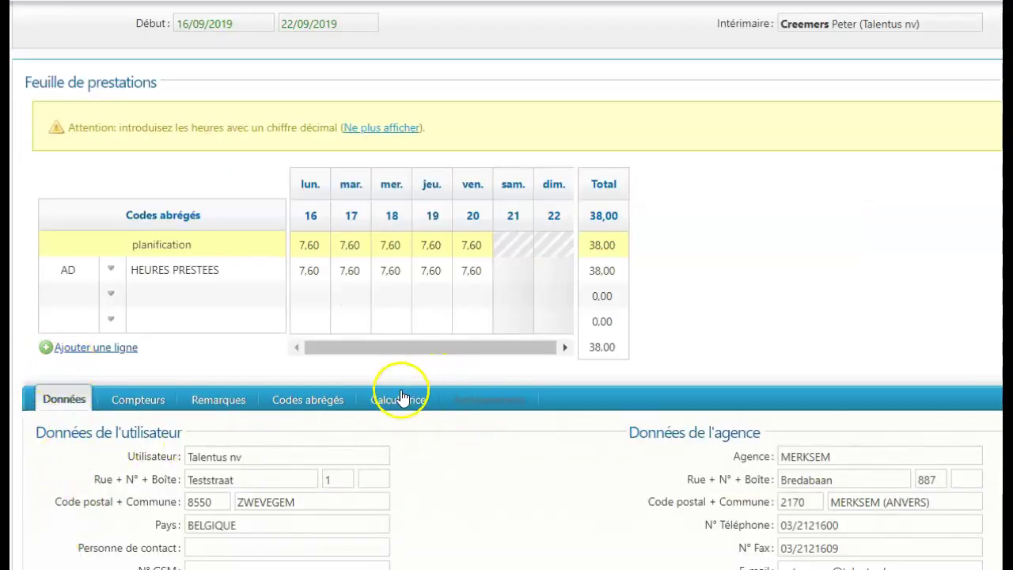
Convert 7 hours 52 minutes to decimal hours with the timesheet's calculator.
click(404, 393)
click(135, 490)
text(7)
key(Tab)
text(52)
key(Tab)
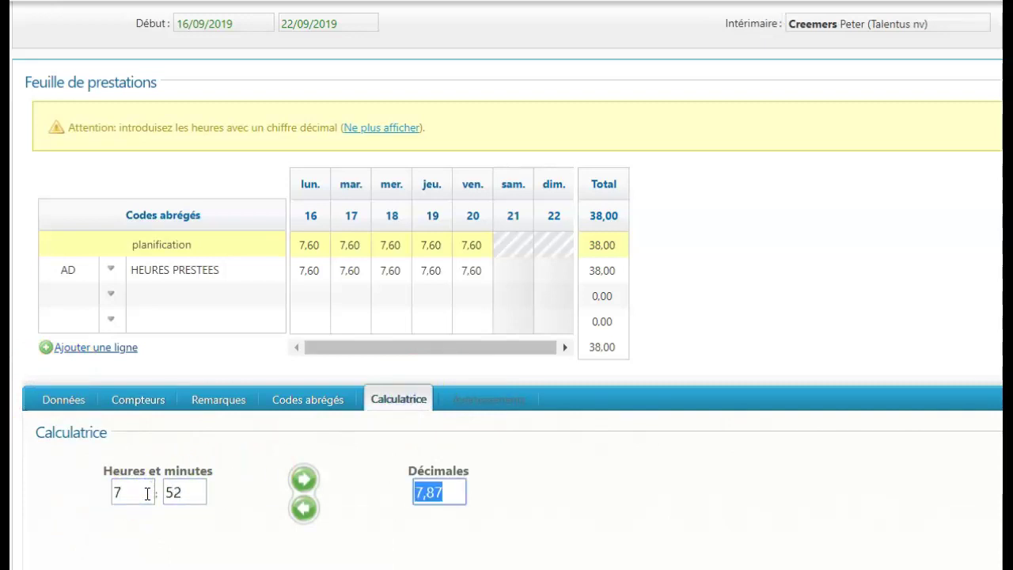
Enter the user remark "indemnités 52 kms" on the timesheet.
click(204, 400)
click(190, 482)
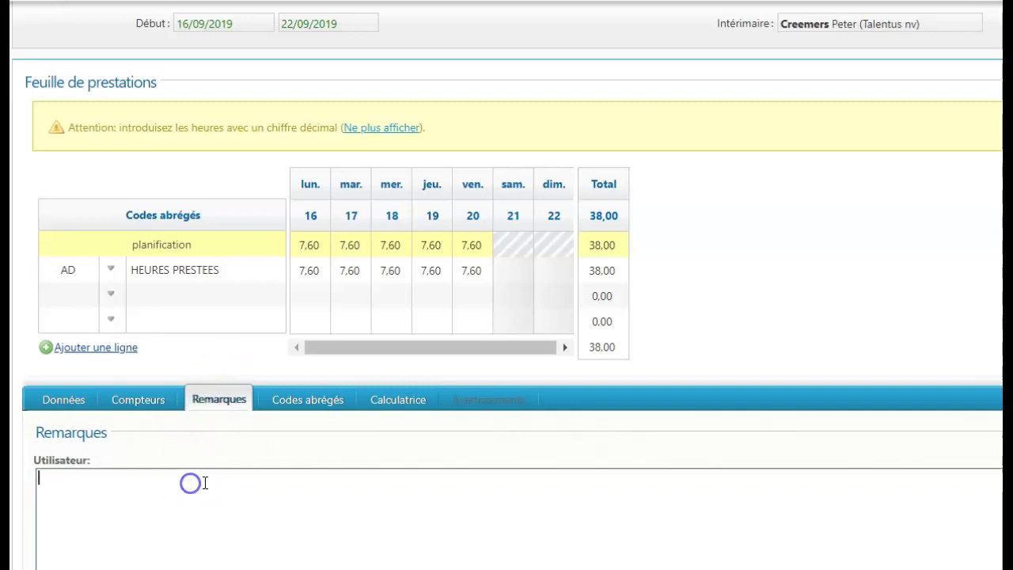
text(indemnités 52 kms)
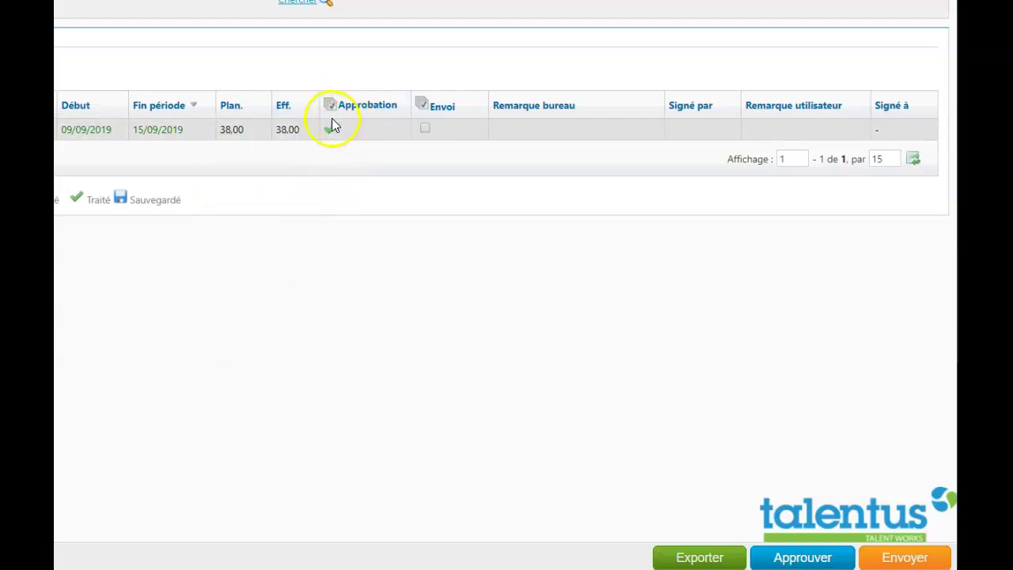
Select the approved 09/09/2019–15/09/2019 timesheet for sending, start the submission and fill in the signatory's name.
click(424, 129)
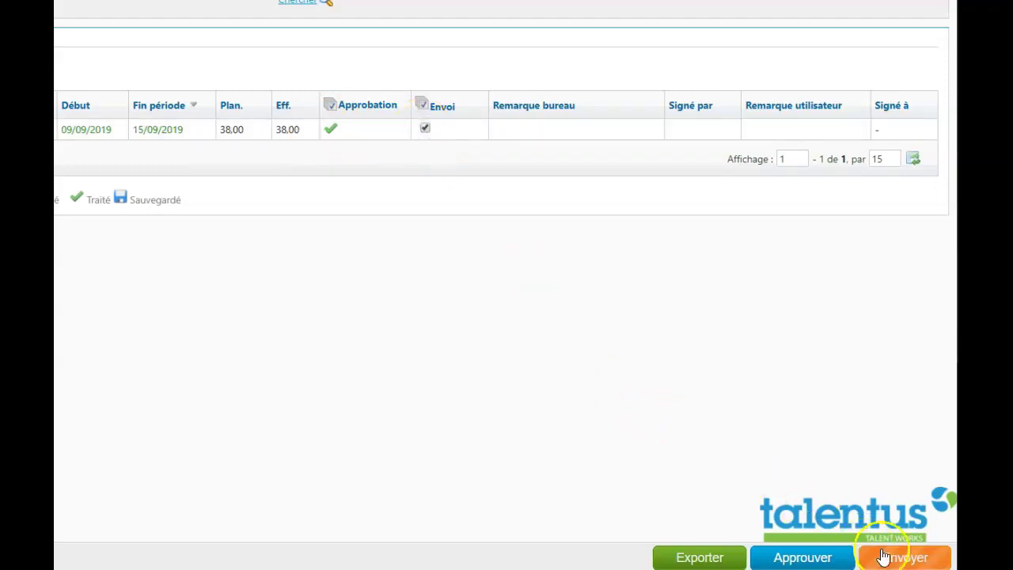
click(906, 558)
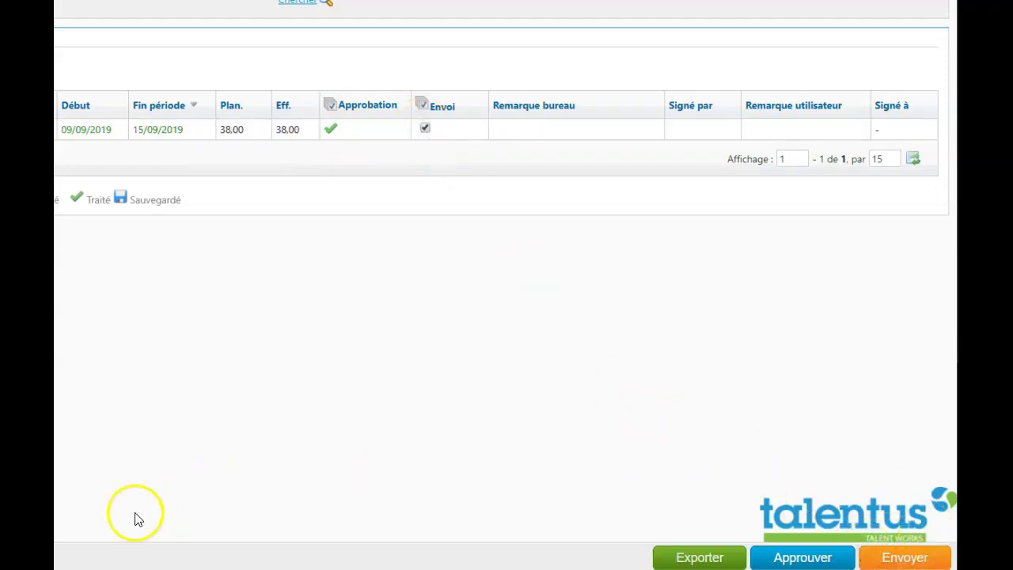
click(145, 150)
text(Megan)
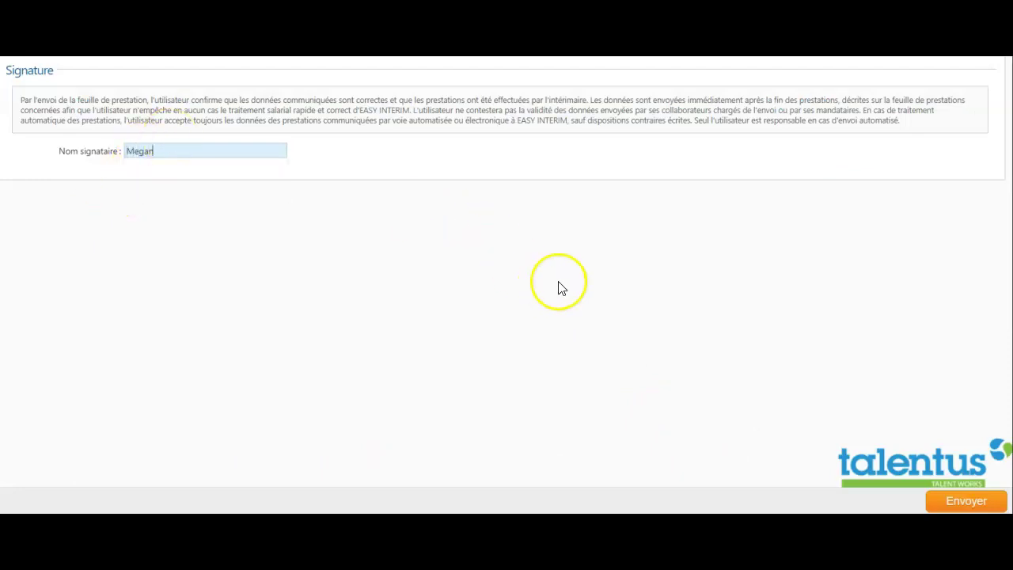